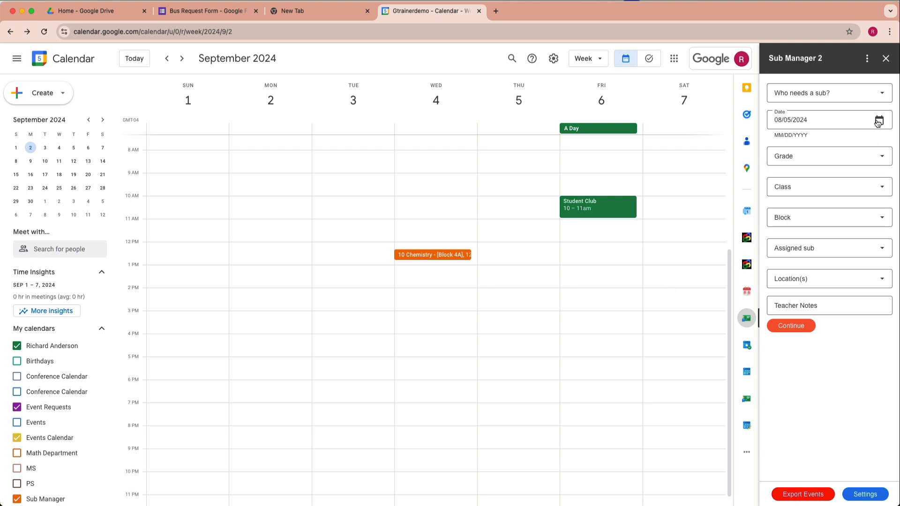
- Choose Teacher 2 as the teacher who needs a sub and set the date to 09/05/2024
left_click(883, 96)
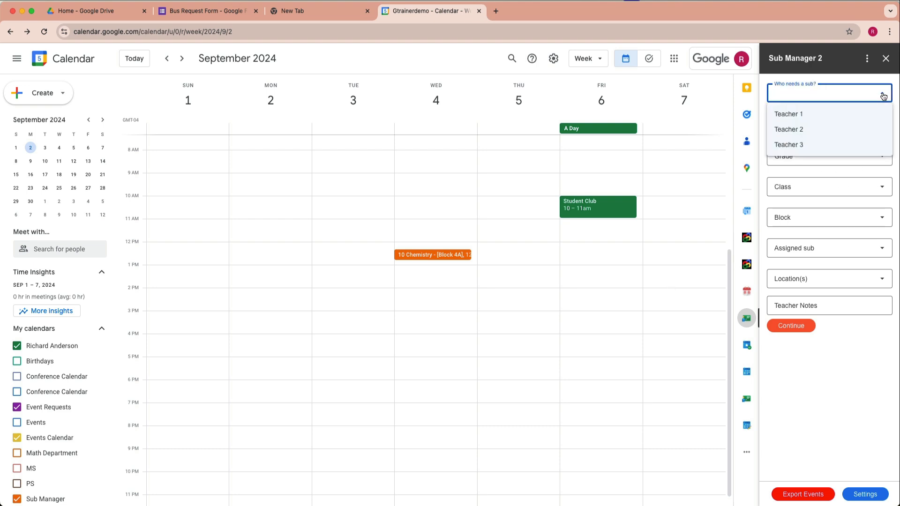
left_click(795, 129)
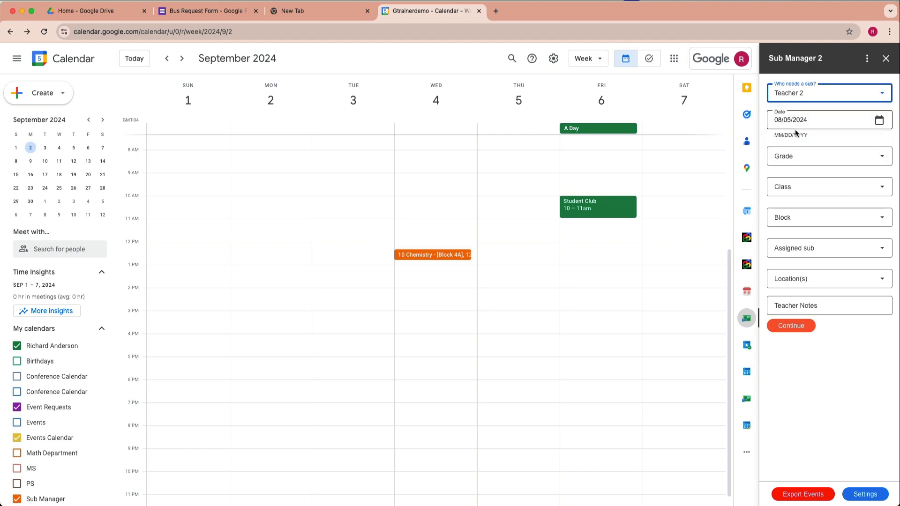
left_click(879, 120)
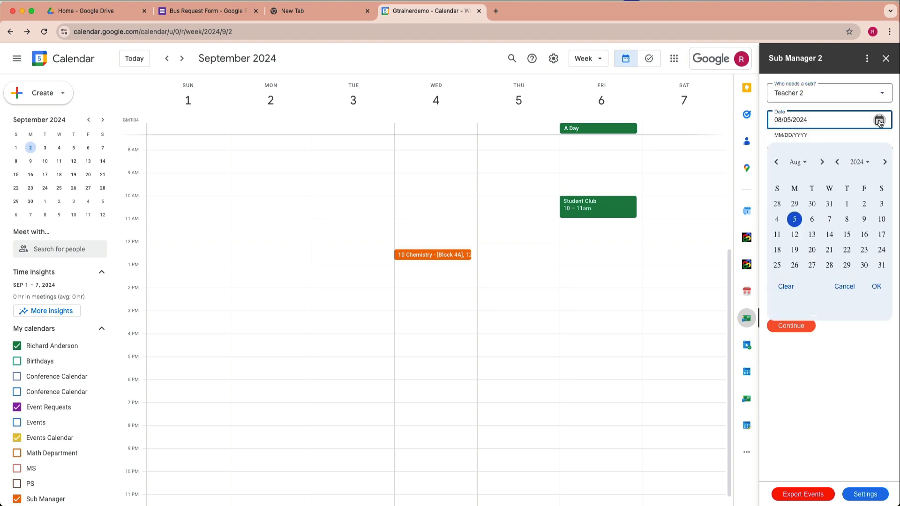
left_click(822, 162)
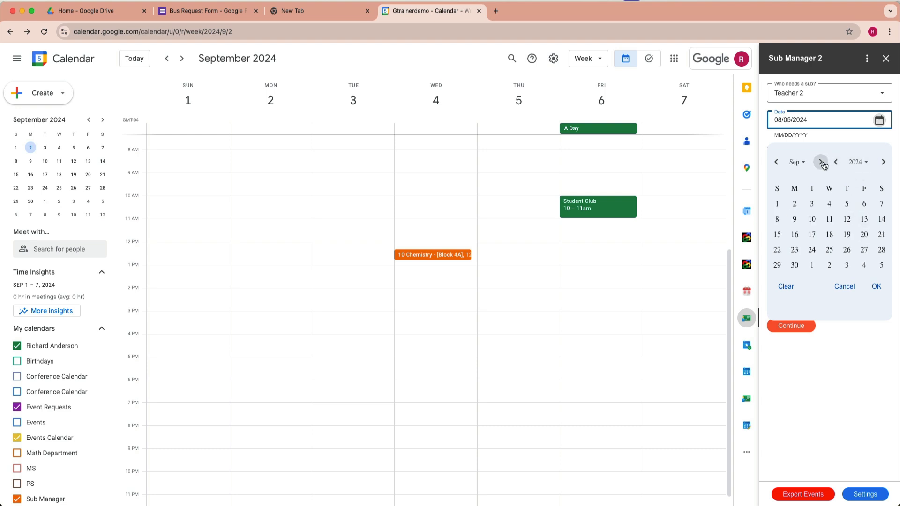
left_click(846, 209)
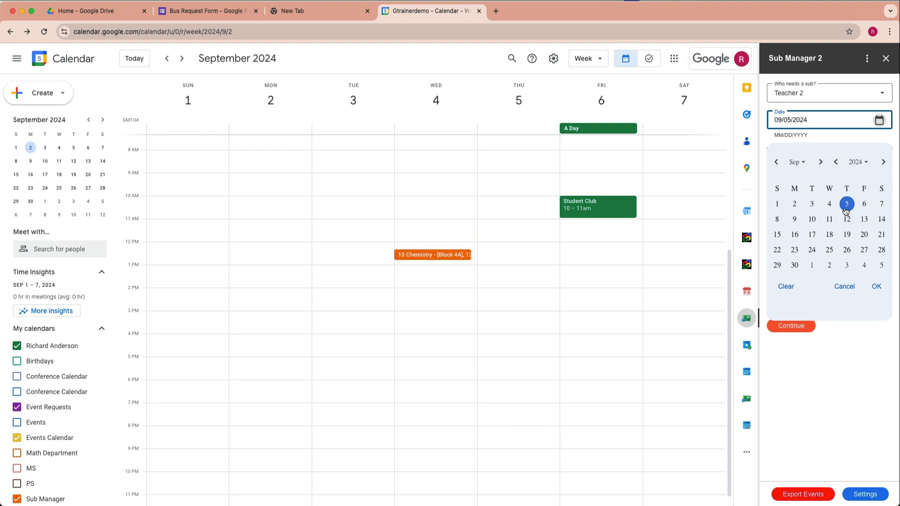
left_click(877, 286)
- Set the class to be covered as grade 10 English in Block 4A
left_click(882, 159)
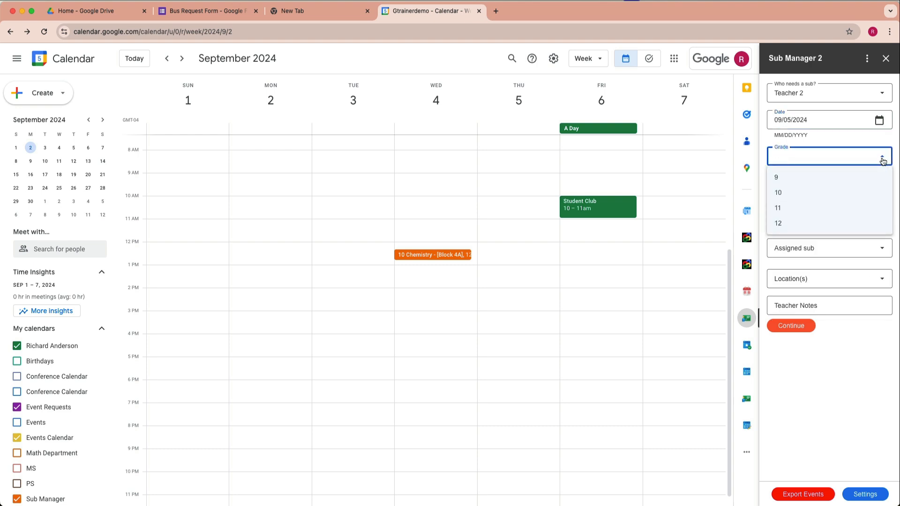
left_click(850, 192)
left_click(882, 193)
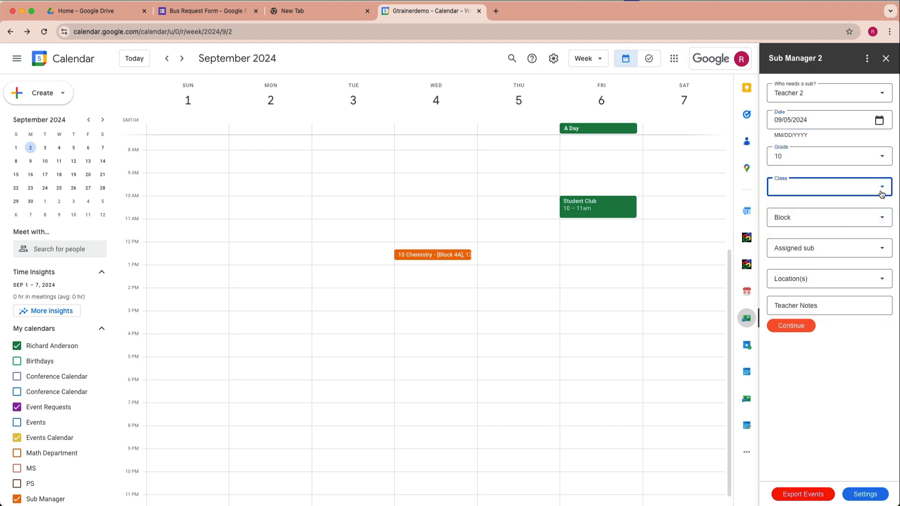
left_click(803, 255)
left_click(882, 218)
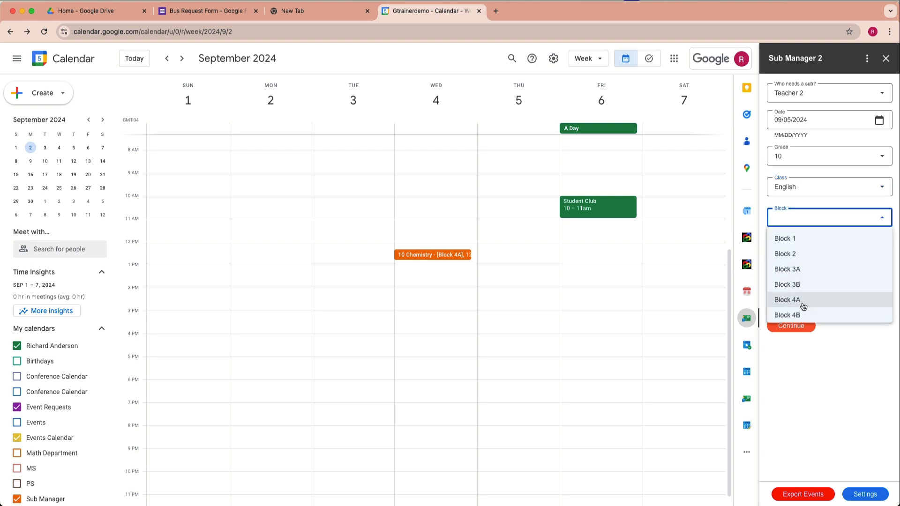
left_click(803, 304)
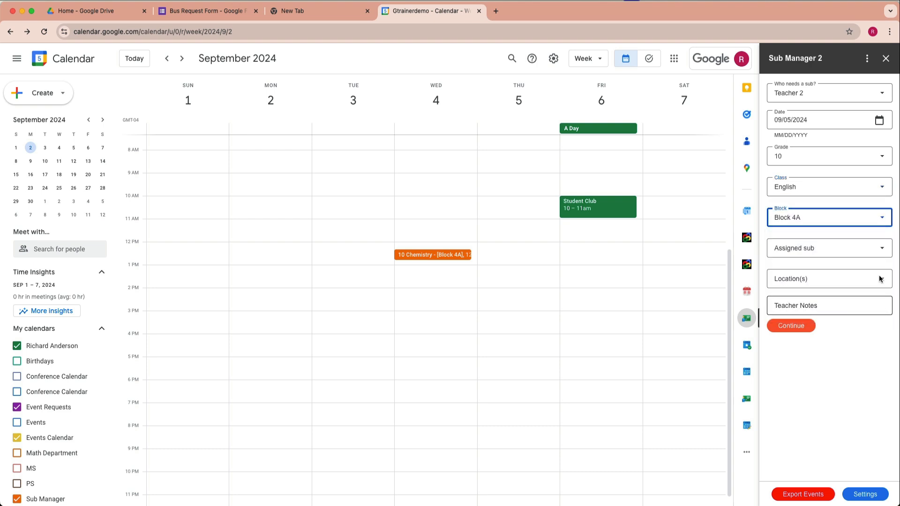
- Select Teacher 3 as the assigned sub and Rm 4 as the location
left_click(883, 249)
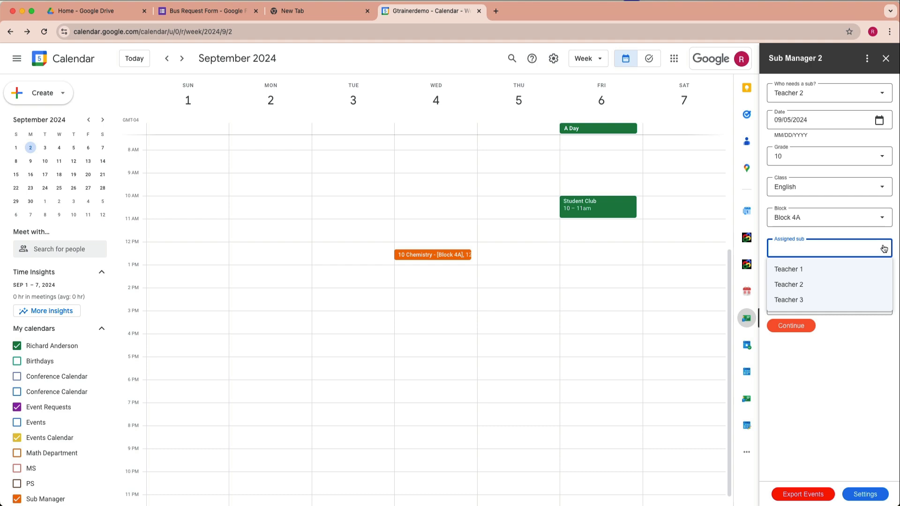
left_click(797, 300)
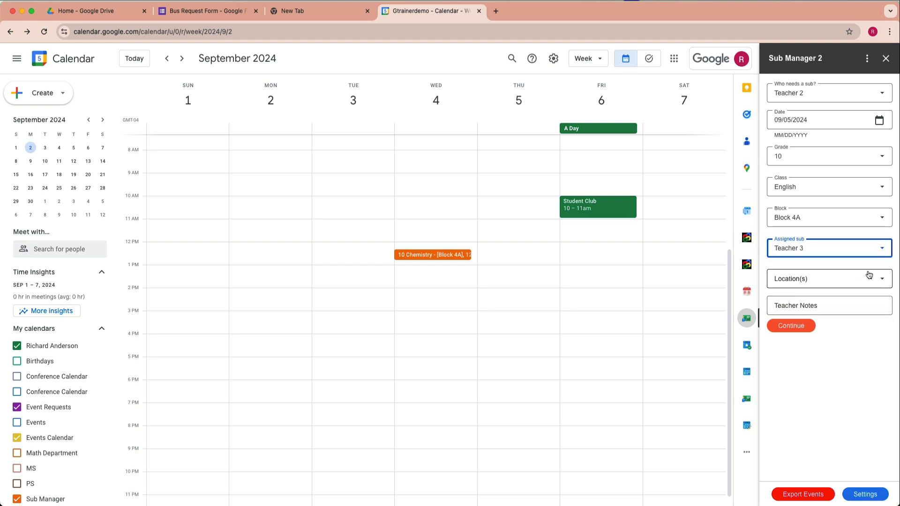
left_click(881, 279)
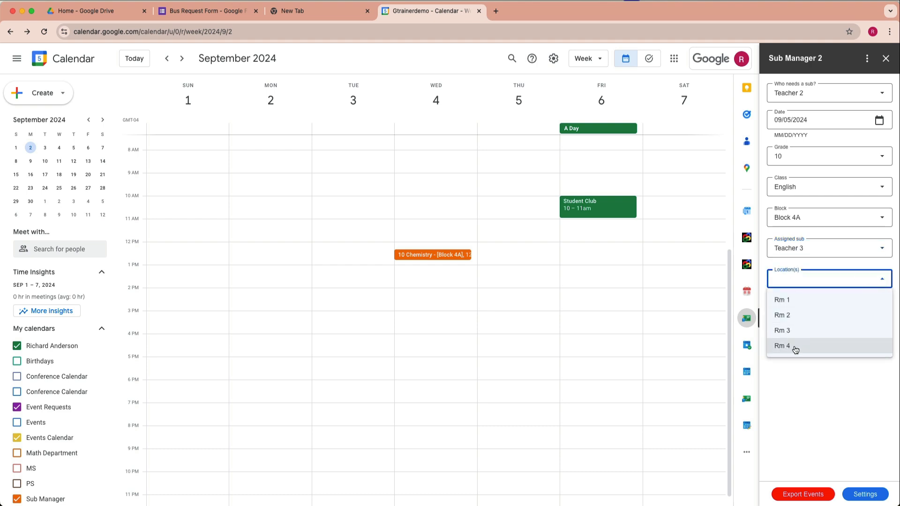
left_click(793, 345)
- Add the teacher note "Review for a quiz." and finalize the sub assignment
left_click(812, 306)
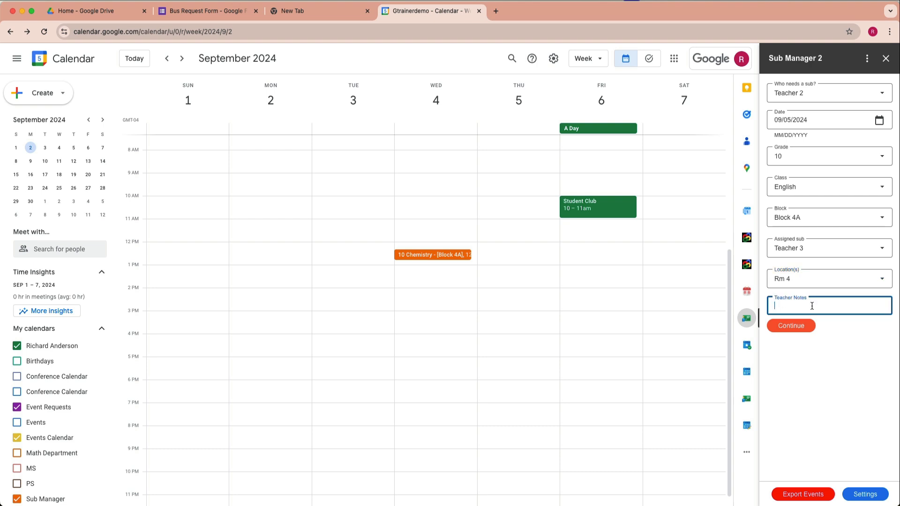
type("Review for a quiz.")
left_click(803, 327)
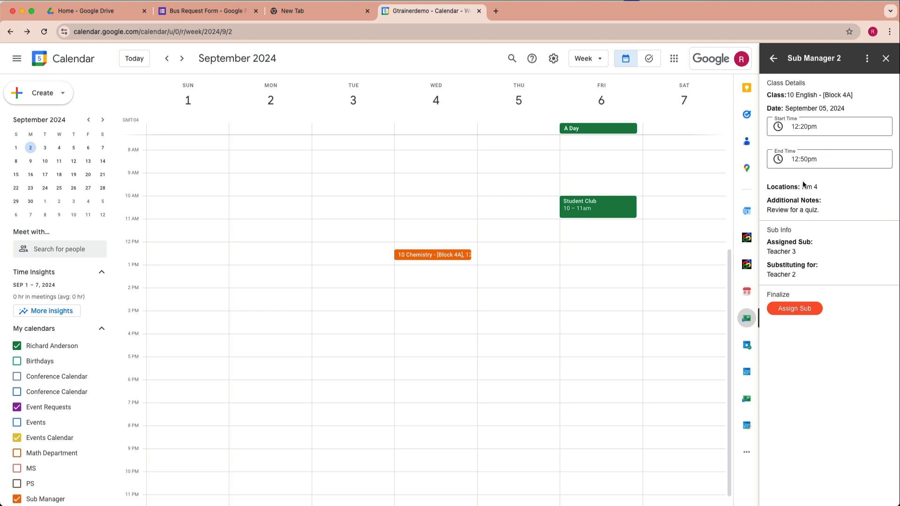
left_click(796, 312)
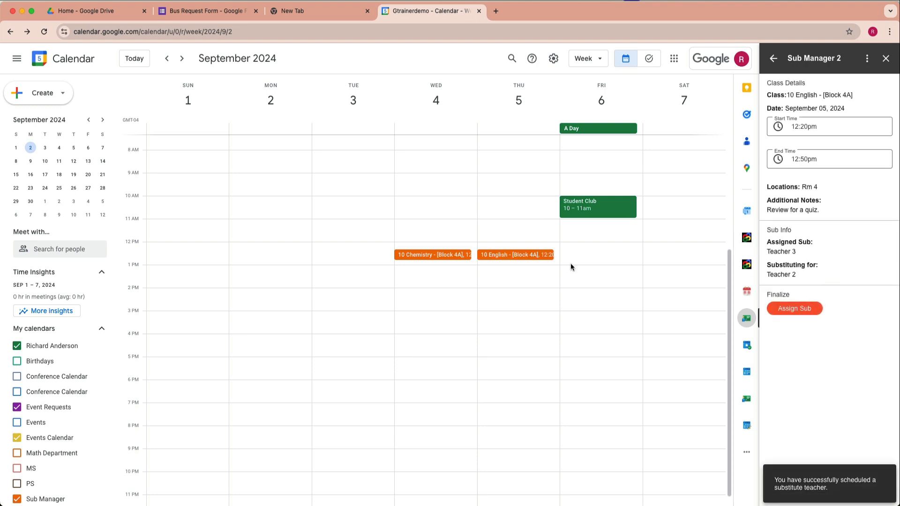
- Check the details of the 10 English - [Block 4A] event on Thursday, September 5, including its guest and notes
left_click(516, 258)
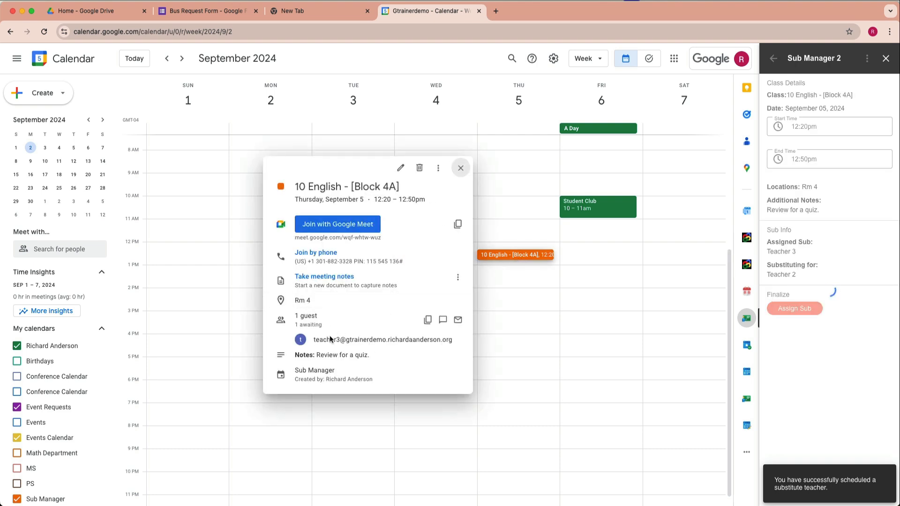
mouse_move(360, 344)
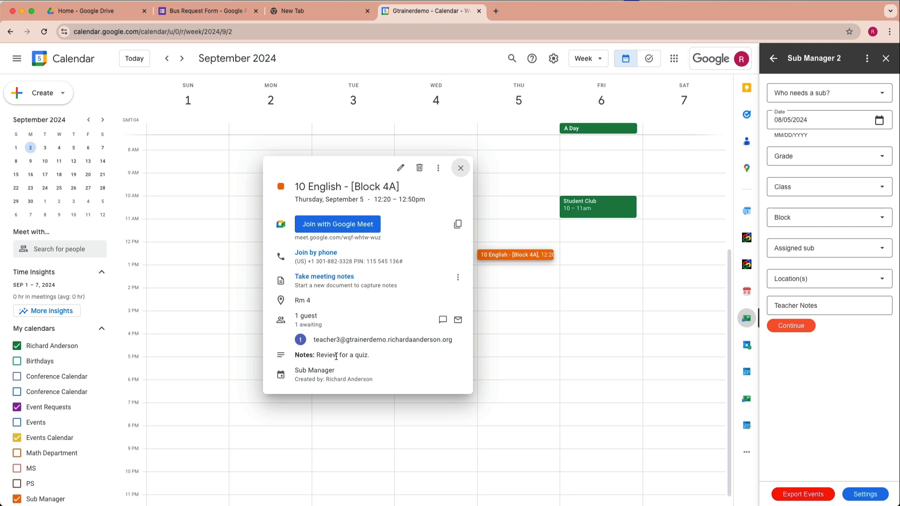
left_click(460, 169)
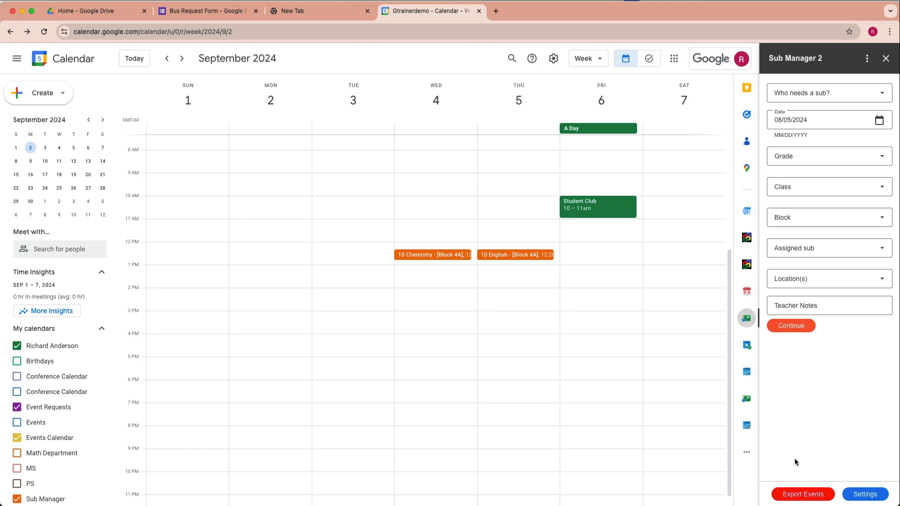
- Begin an export of the sub events with the start date set to 09/02/2024
left_click(811, 496)
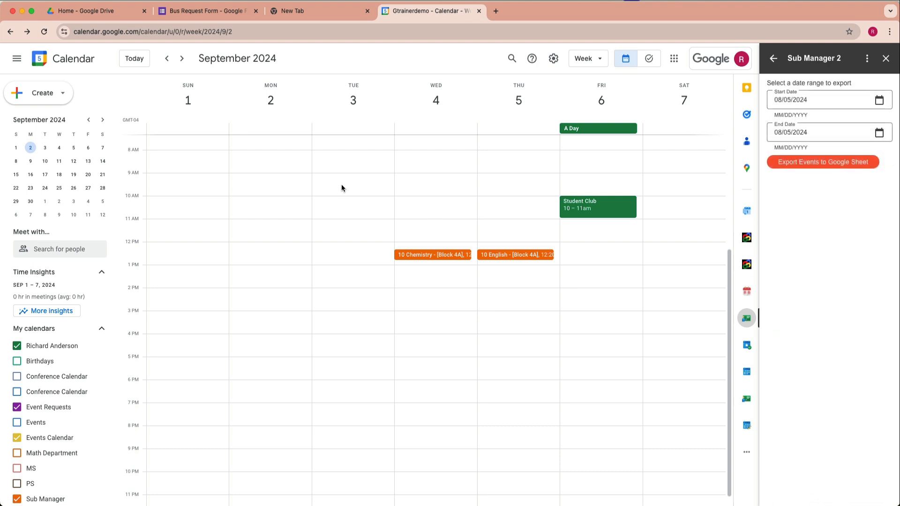
left_click(879, 100)
left_click(821, 141)
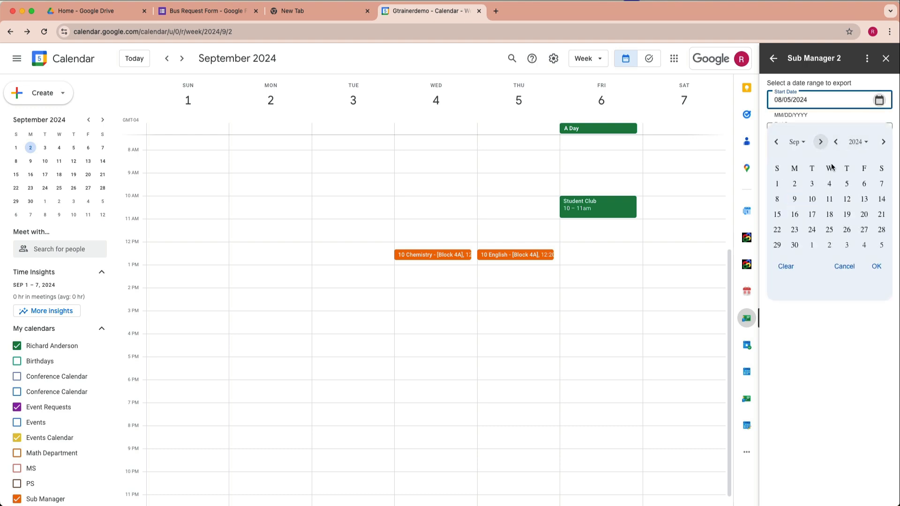
left_click(794, 187)
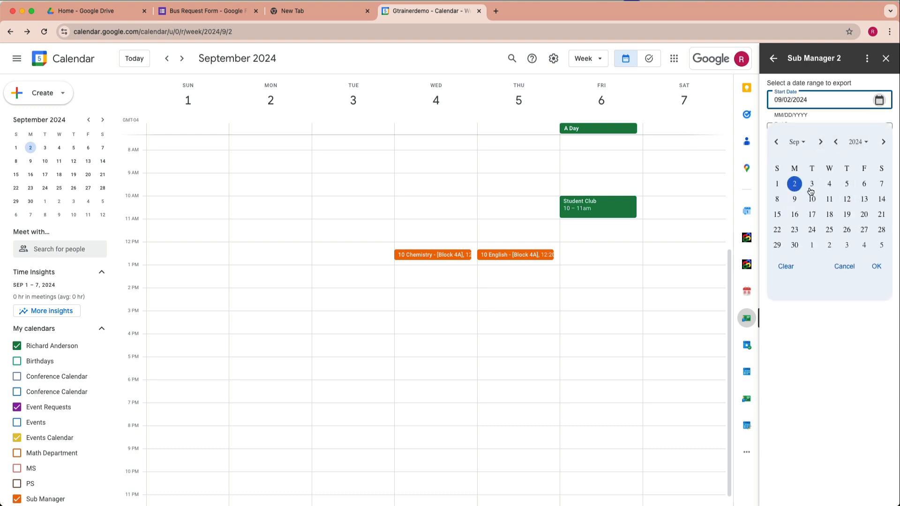
left_click(876, 267)
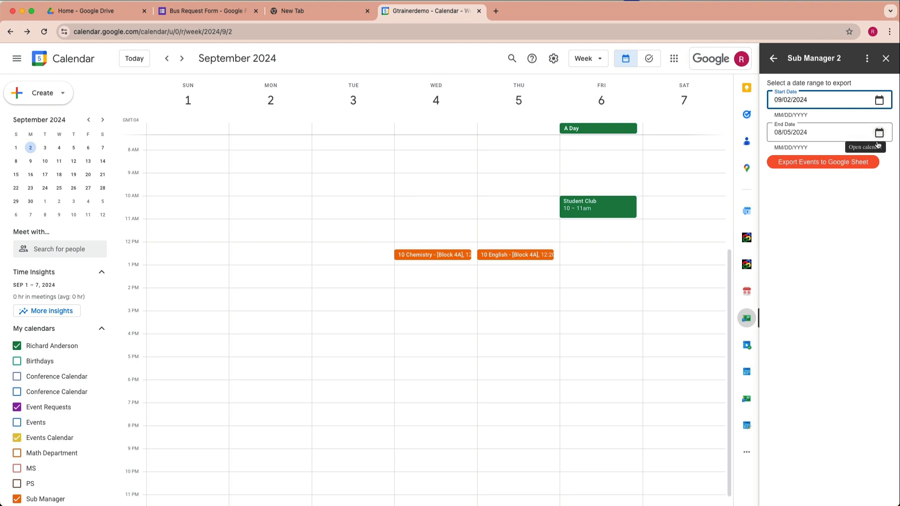
- Set the export's end date to 09/13/2024, the Friday of the following week
left_click(182, 59)
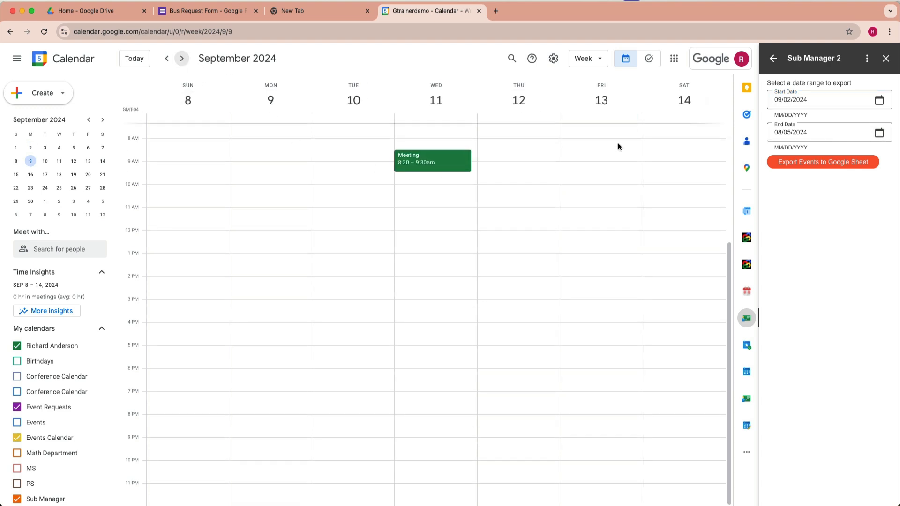
left_click(879, 133)
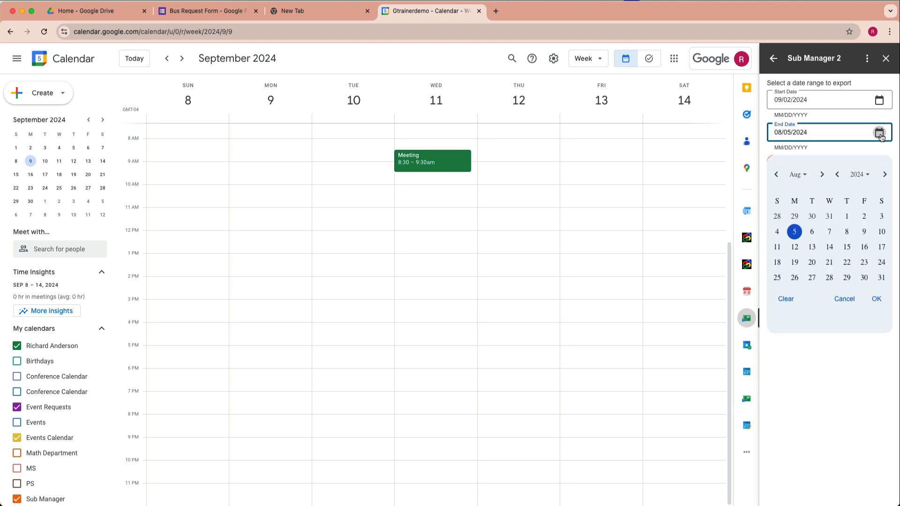
left_click(822, 176)
left_click(864, 232)
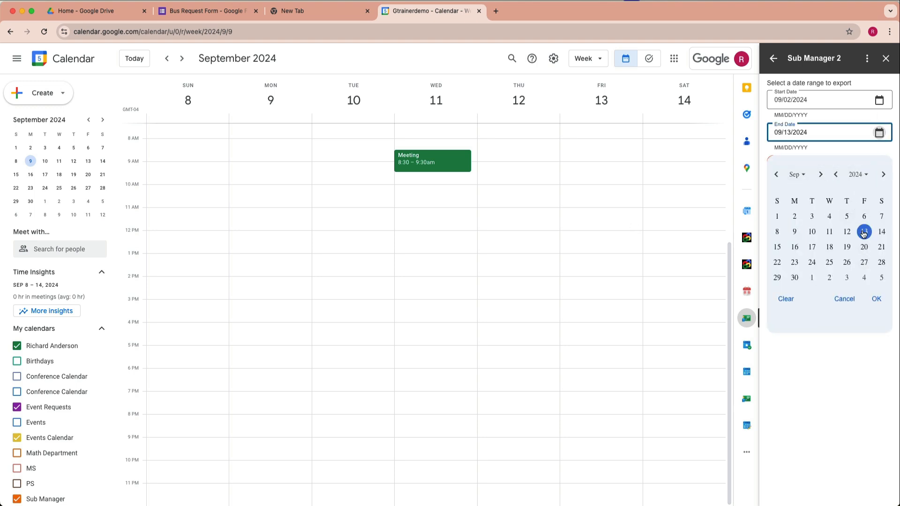
left_click(874, 299)
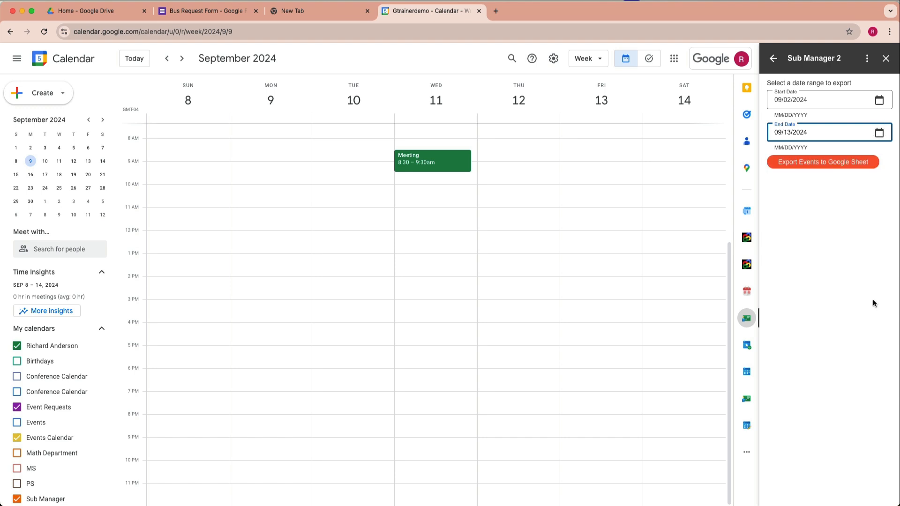
- Export the events in the chosen date range to a Google Sheet and open the resulting spreadsheet
left_click(826, 165)
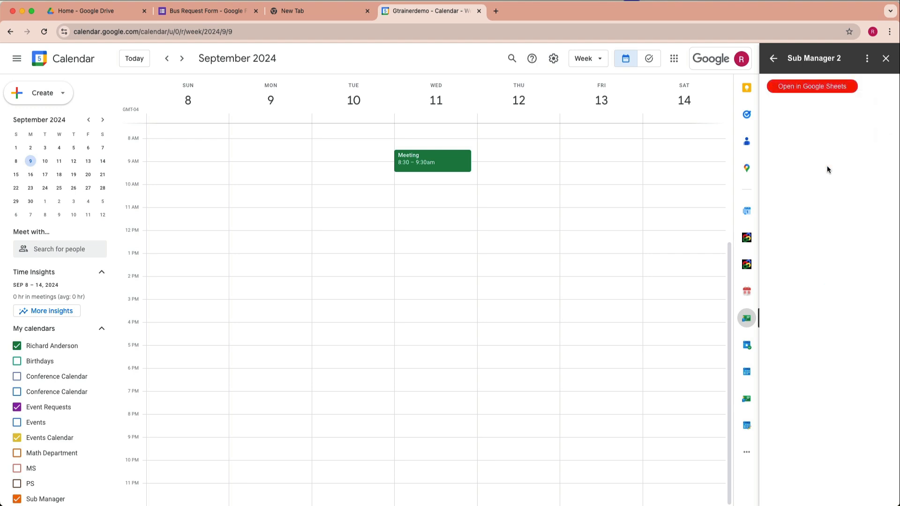
left_click(816, 89)
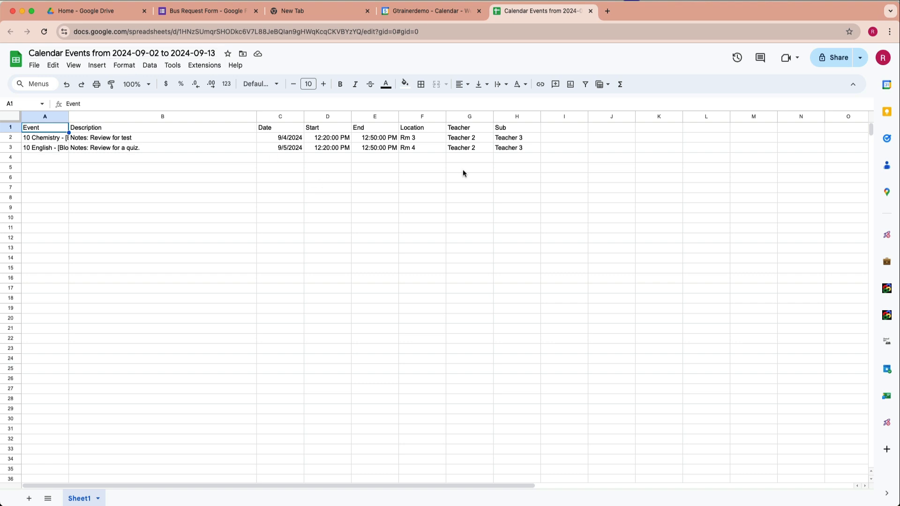
- Review the sub, teacher, start time and end time of the 10 Chemistry row in the exported sheet
left_click(510, 141)
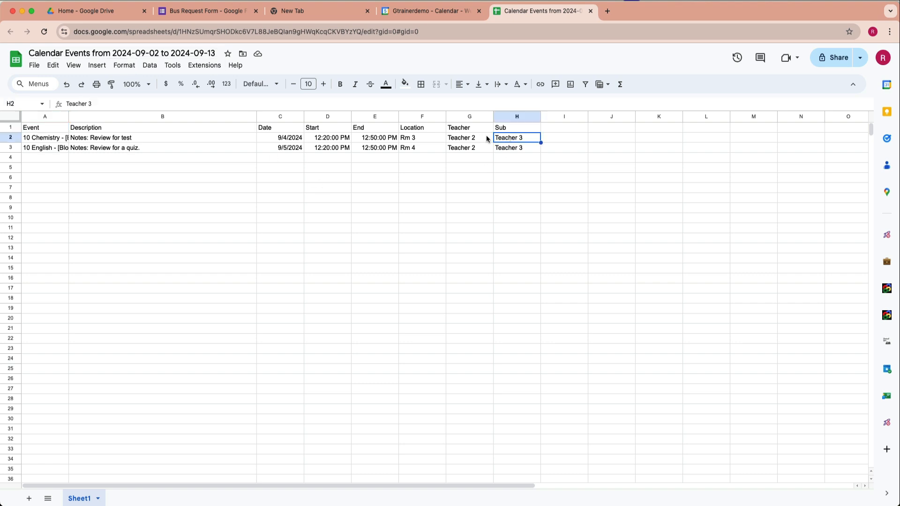
left_click(472, 140)
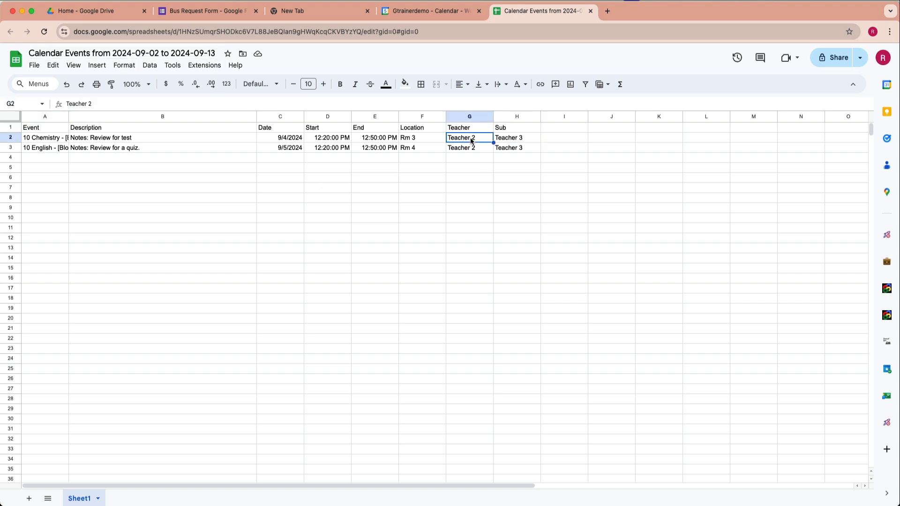
left_click(338, 139)
left_click(382, 141)
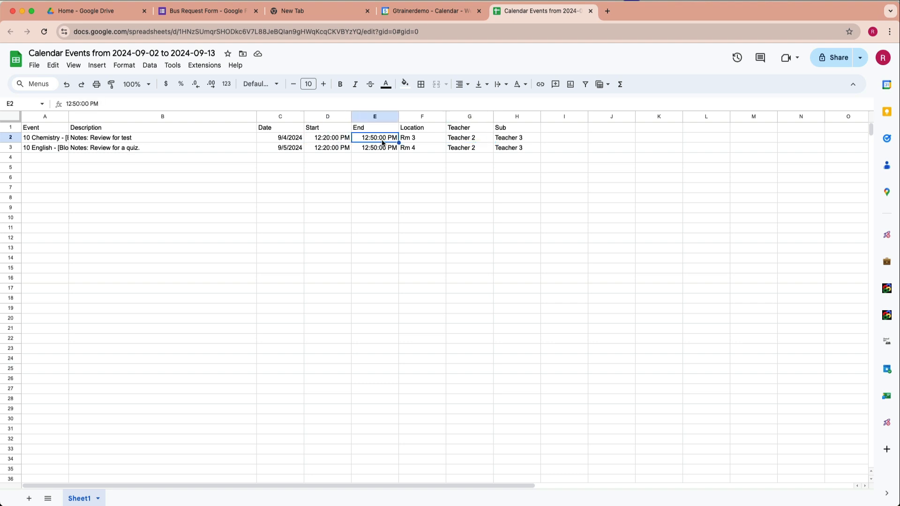